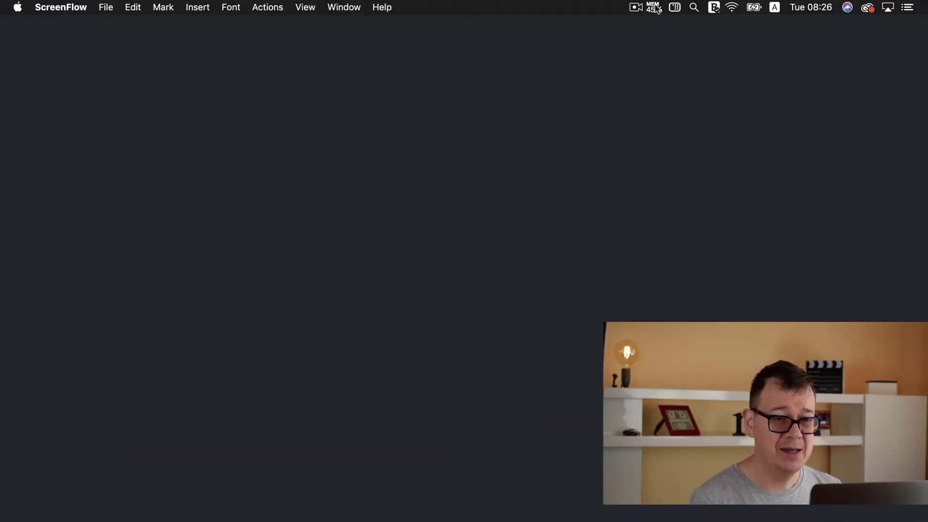
Step: Open the Dr. Cleaner quick overview panel from the menu bar
click(655, 8)
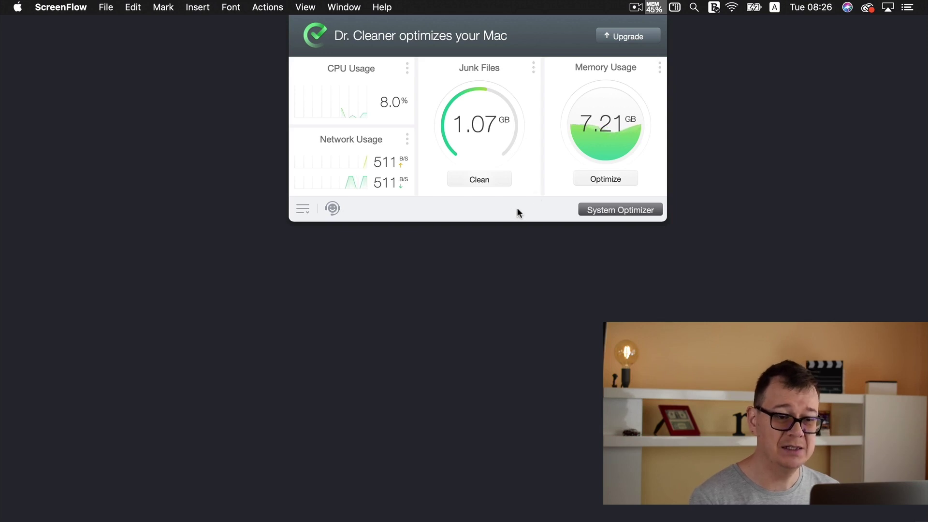
Step: Open the full Dr. Cleaner window, scan the Mac for junk files, and move the window higher
click(603, 211)
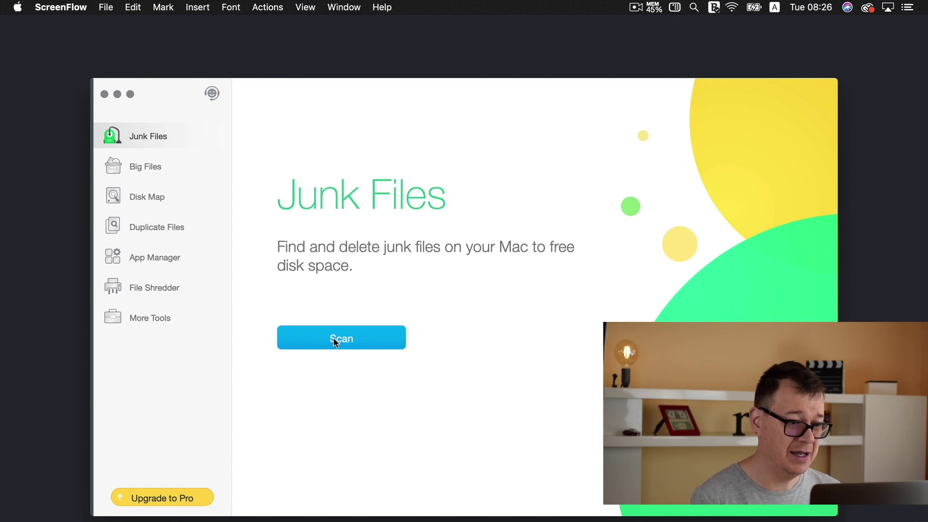
click(306, 340)
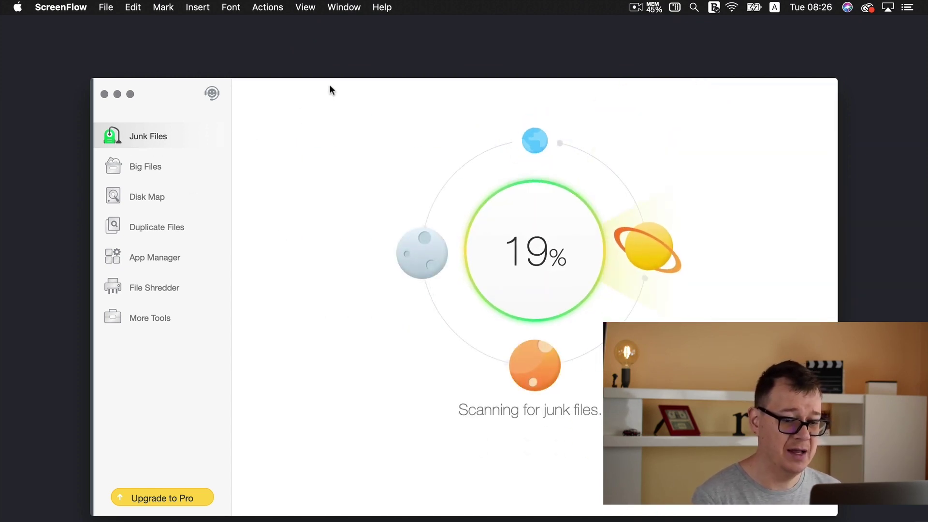
drag(334, 85, 330, 53)
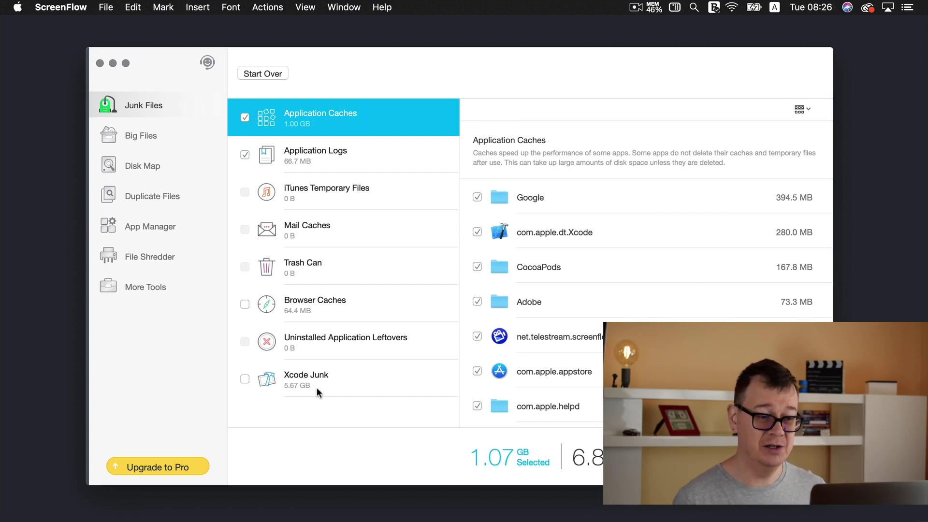
Step: Add the 5.67 GB of Xcode Junk to the cleanup selection
click(245, 379)
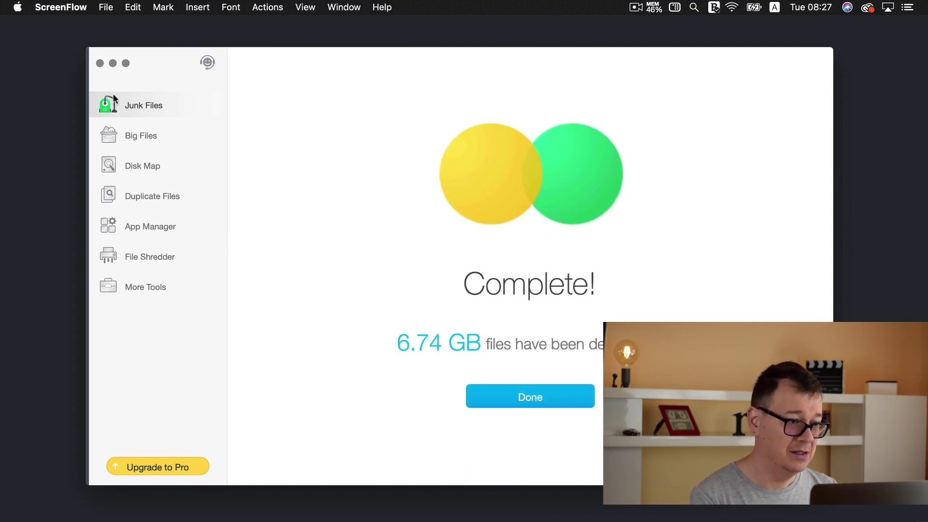
Step: Close Dr. Cleaner and open a Finder window on the home Library folder via Go > Library
click(100, 63)
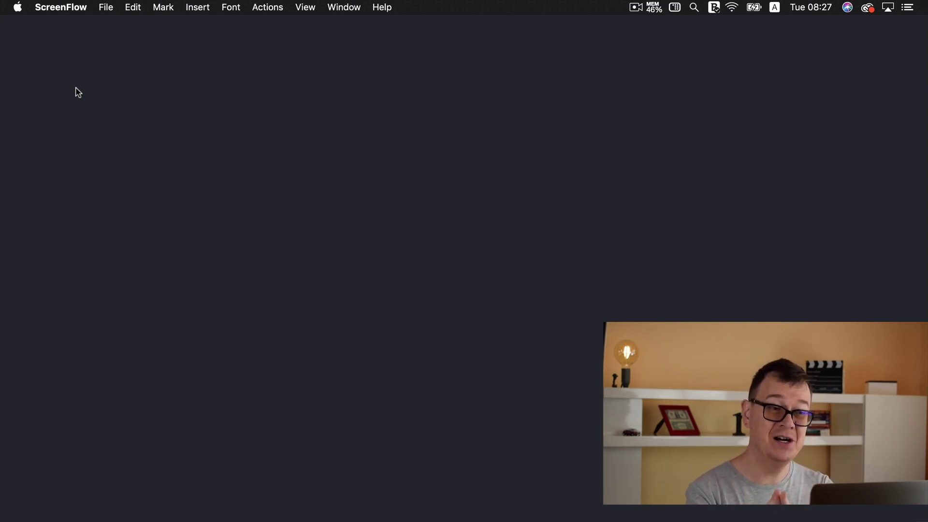
mouse_move(1, 121)
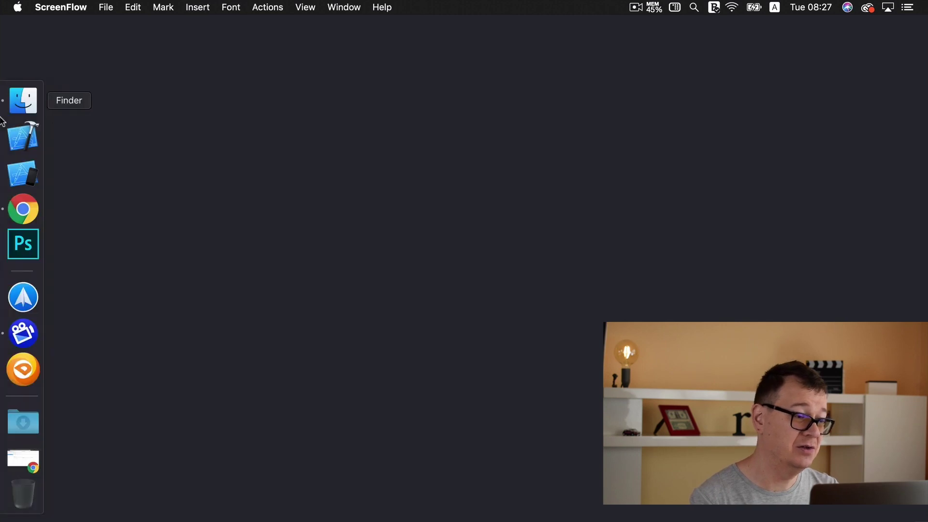
click(24, 102)
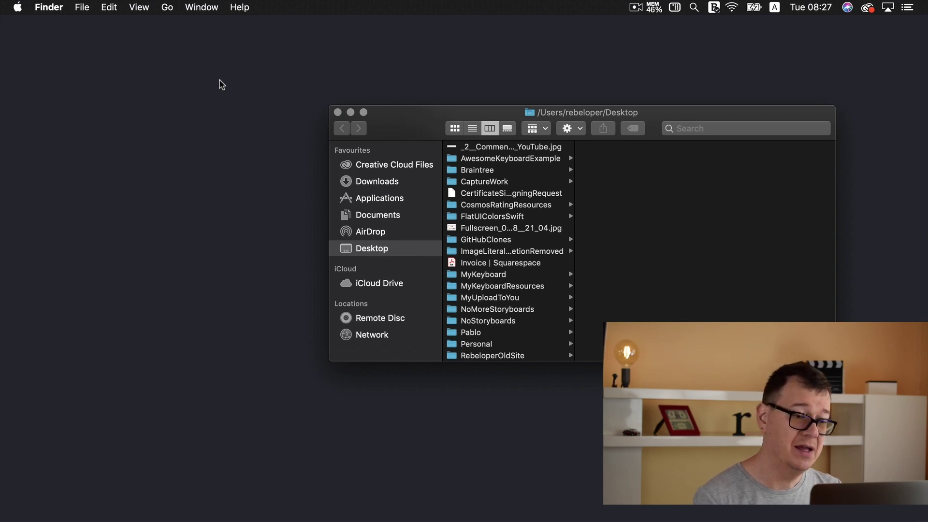
click(167, 8)
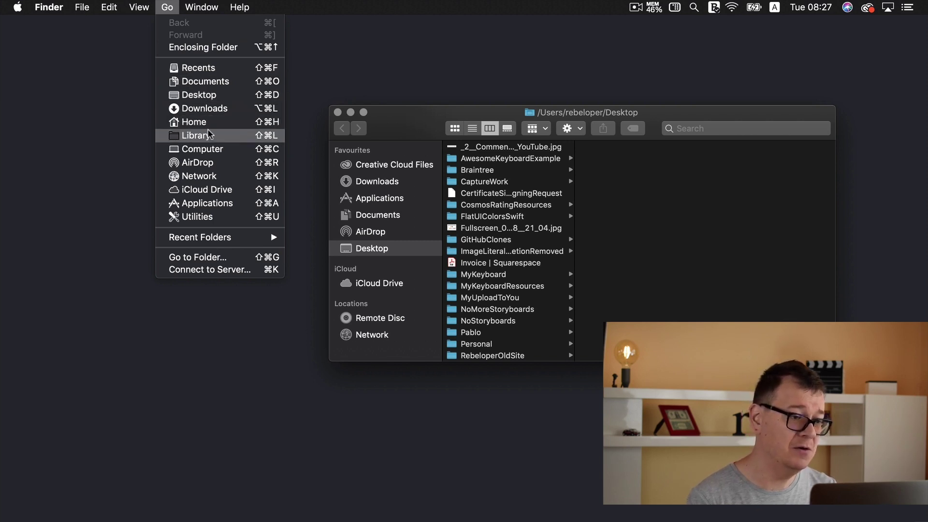
click(225, 136)
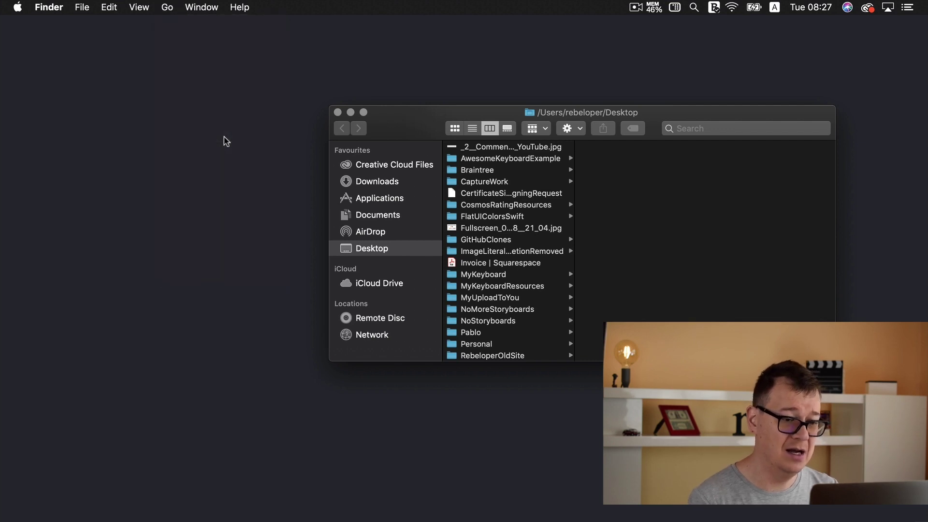
Step: Move the Finder window up-left and browse Library down to MobileDevice > Provisioning Profiles
drag(416, 112, 272, 80)
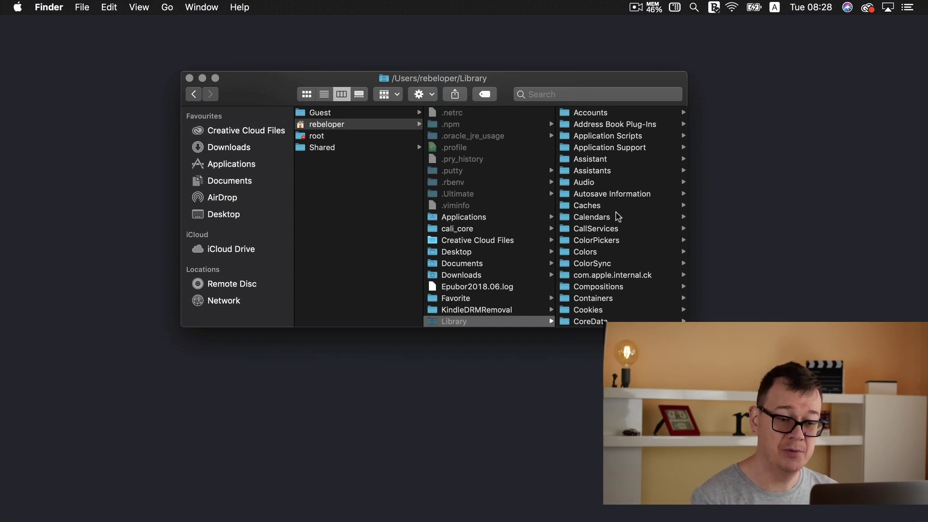
scroll(618, 217, down, 2)
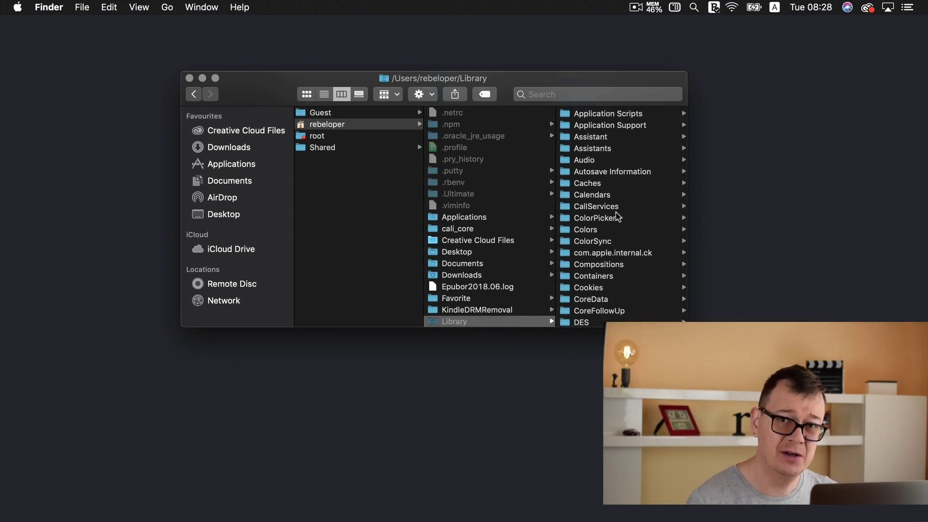
scroll(618, 216, down, 20)
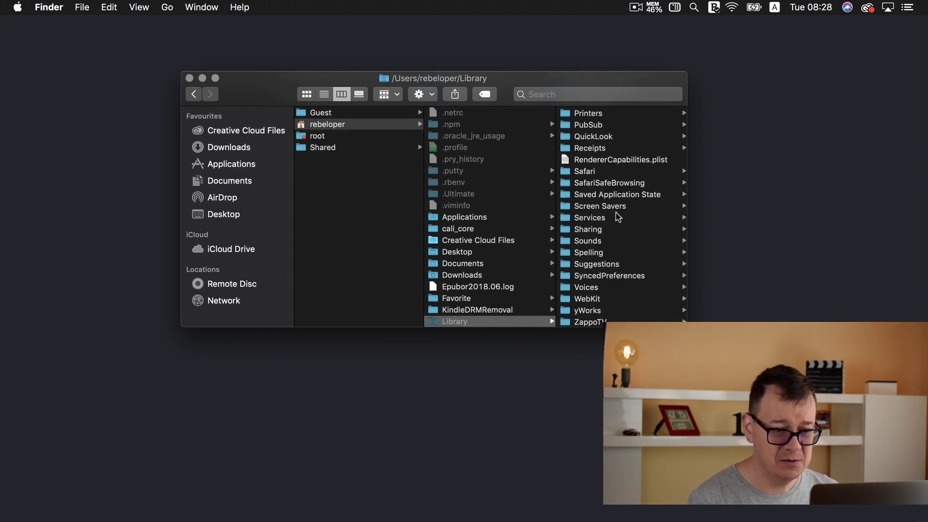
scroll(617, 243, up, 5)
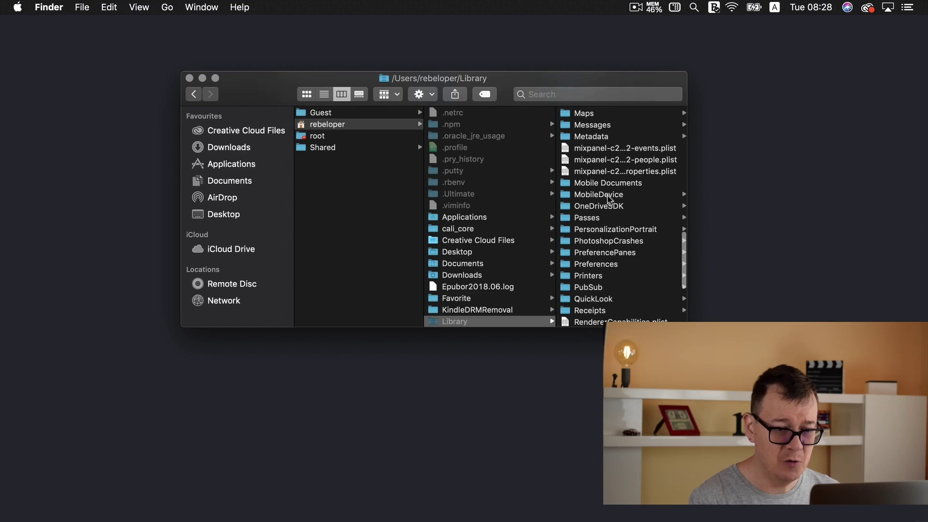
click(607, 196)
click(599, 113)
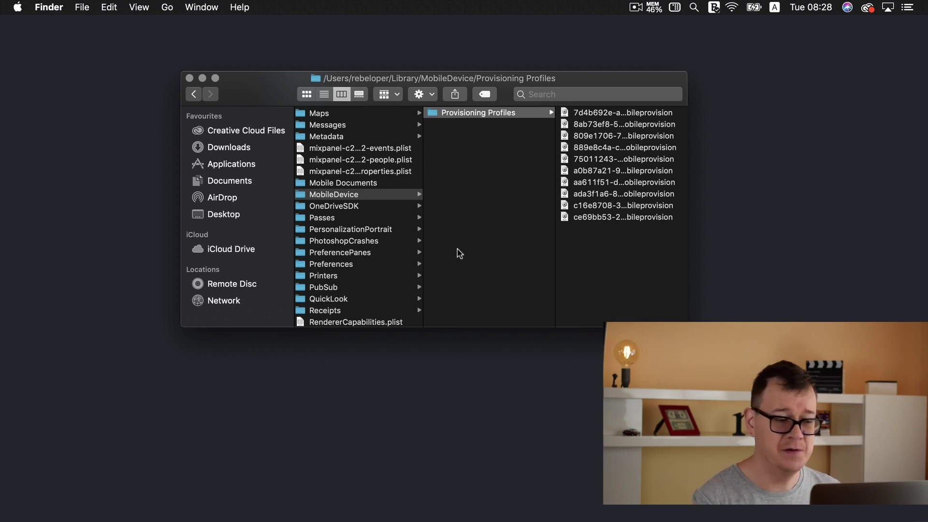
scroll(459, 254, left, 1)
scroll(460, 253, left, 5)
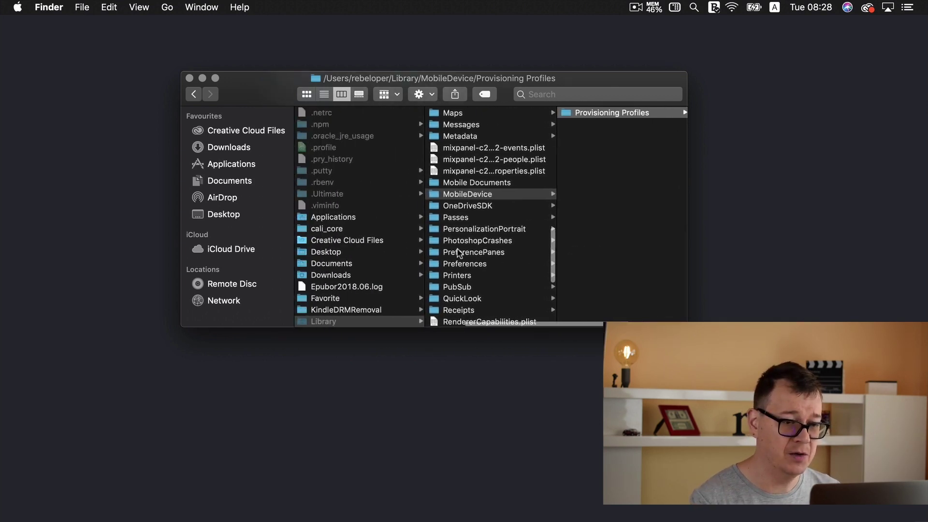
scroll(459, 253, up, 10)
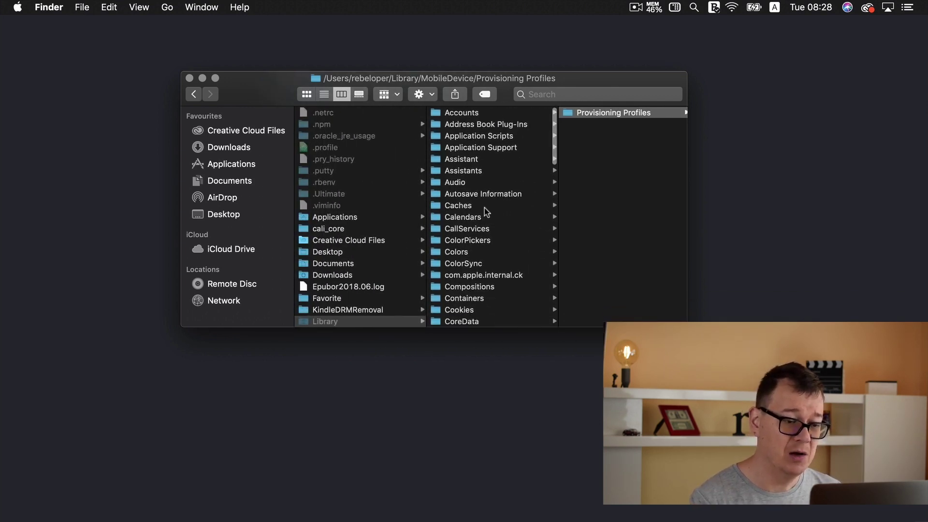
scroll(484, 208, down, 2)
scroll(485, 208, down, 5)
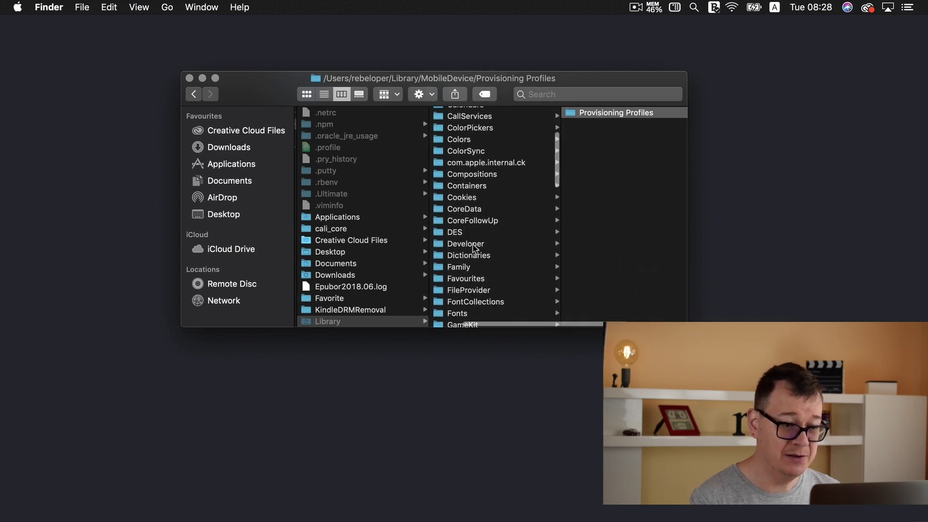
Step: Browse Developer > CoreSimulator > Devices, then peek into XCTestDevices and XCPGDevices
click(473, 244)
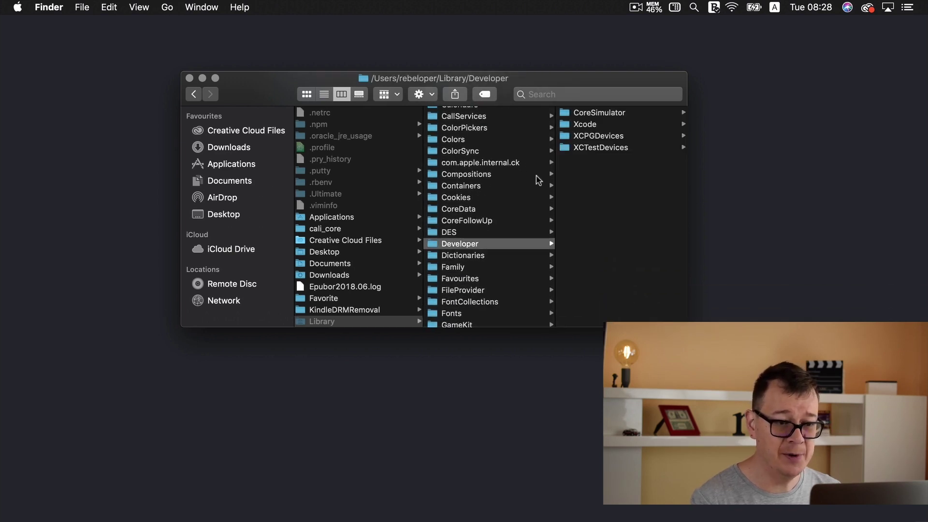
click(625, 114)
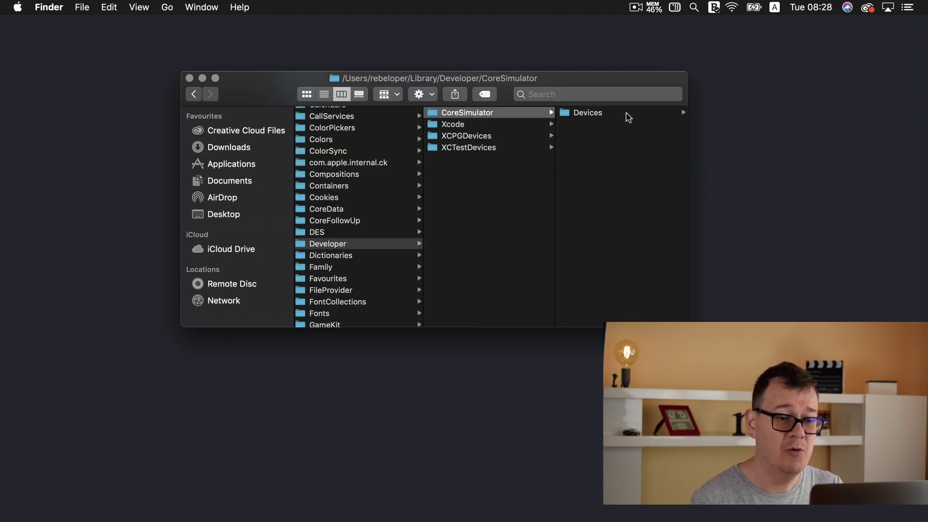
click(608, 115)
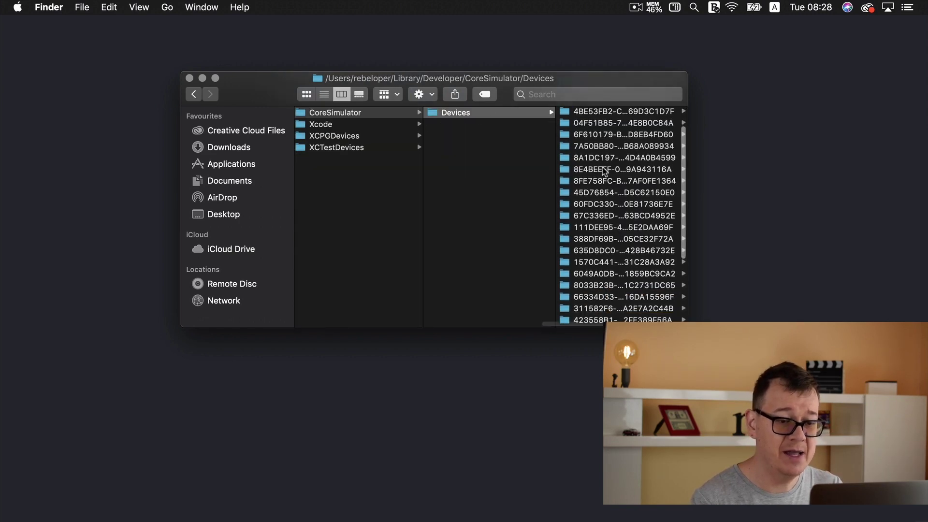
scroll(603, 170, down, 10)
scroll(603, 170, up, 15)
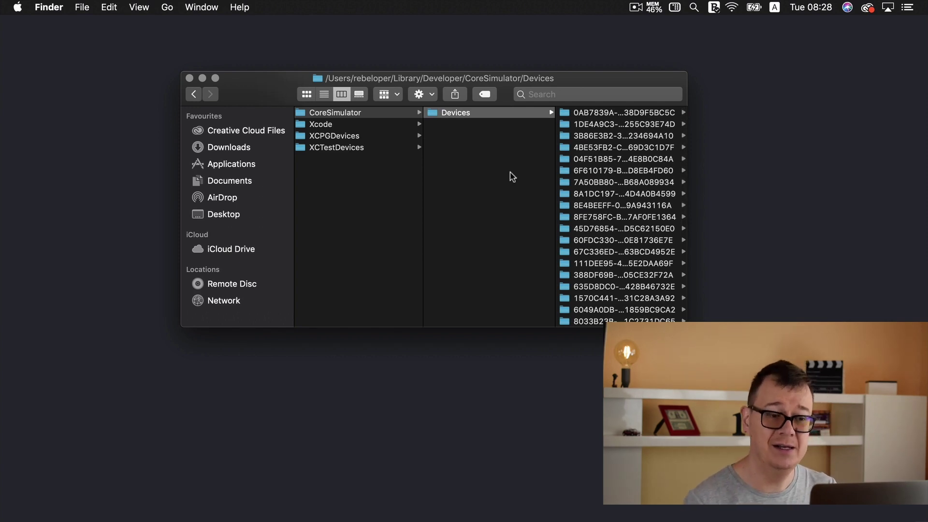
scroll(613, 175, down, 5)
scroll(613, 174, up, 5)
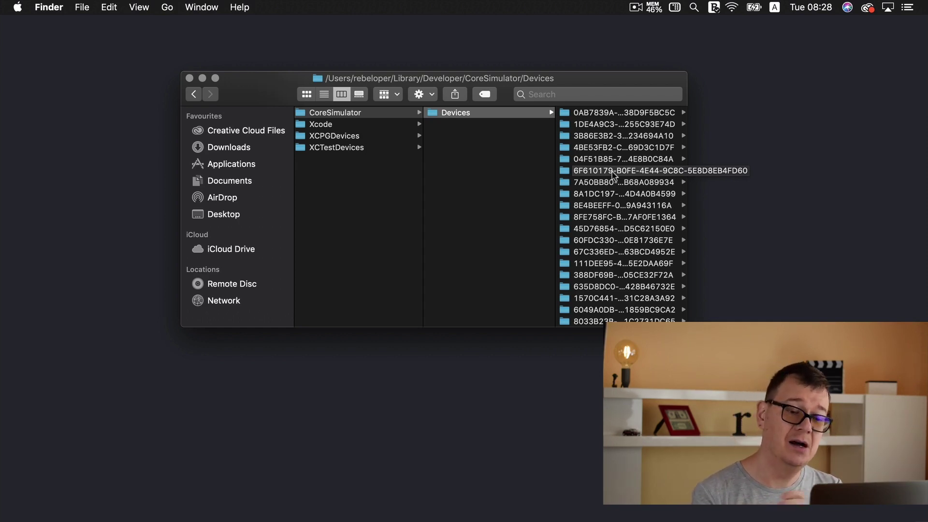
scroll(613, 175, down, 5)
scroll(612, 175, up, 5)
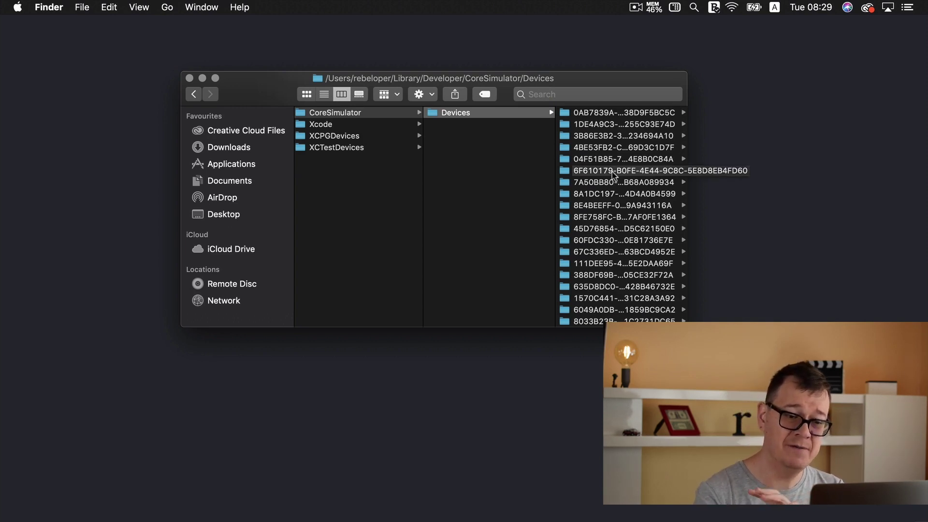
scroll(612, 175, down, 5)
scroll(612, 175, up, 5)
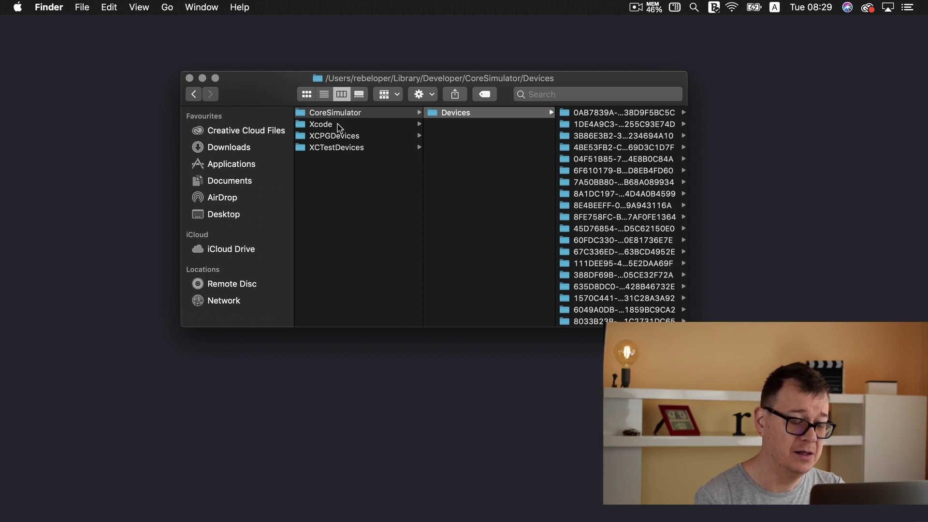
click(339, 151)
click(359, 140)
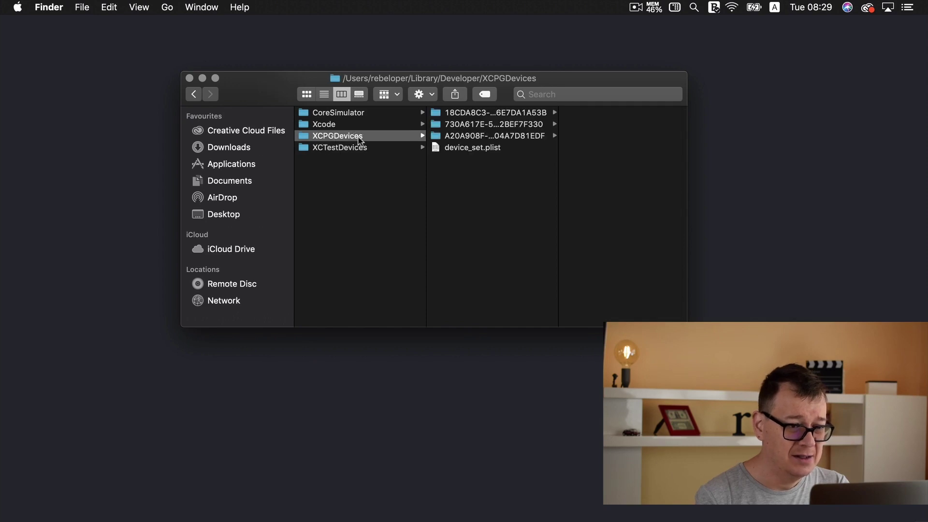
Step: Open Xcode > Archives, select all 30 dated archive folders and move them to the Trash
click(356, 126)
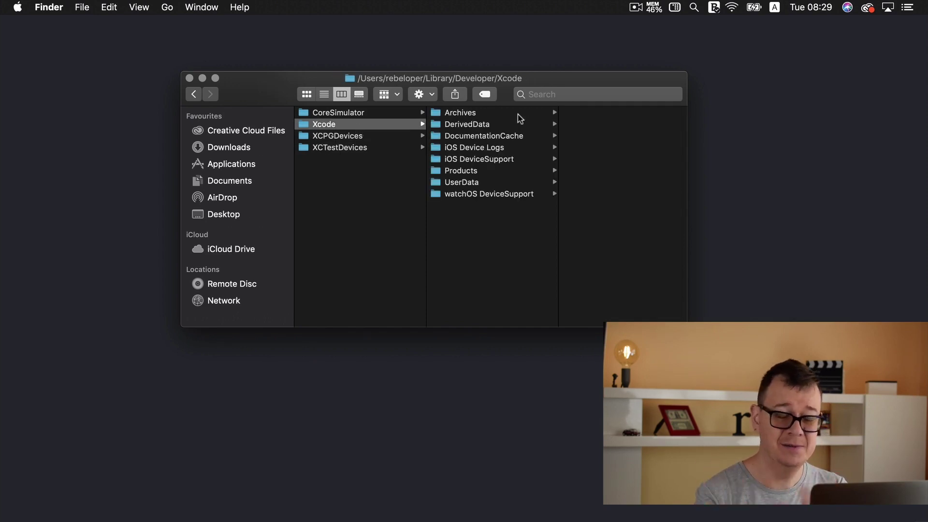
click(500, 114)
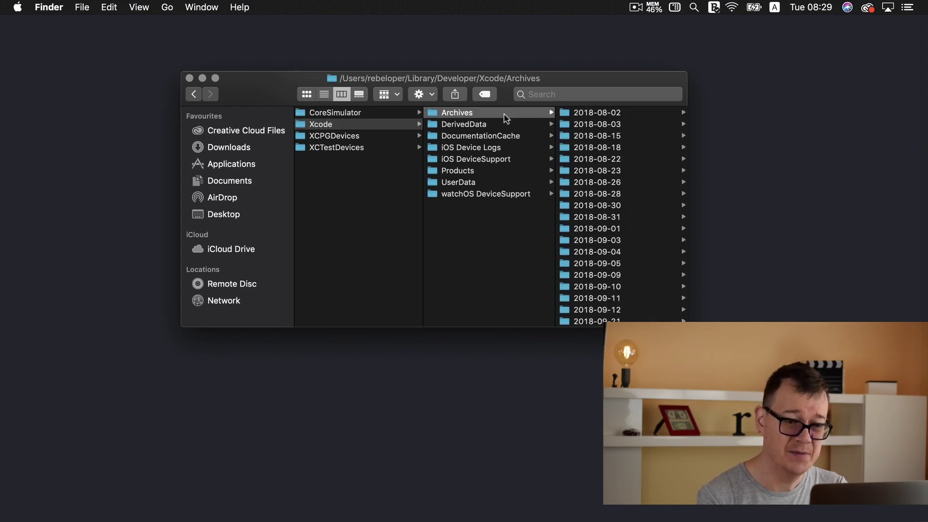
click(597, 115)
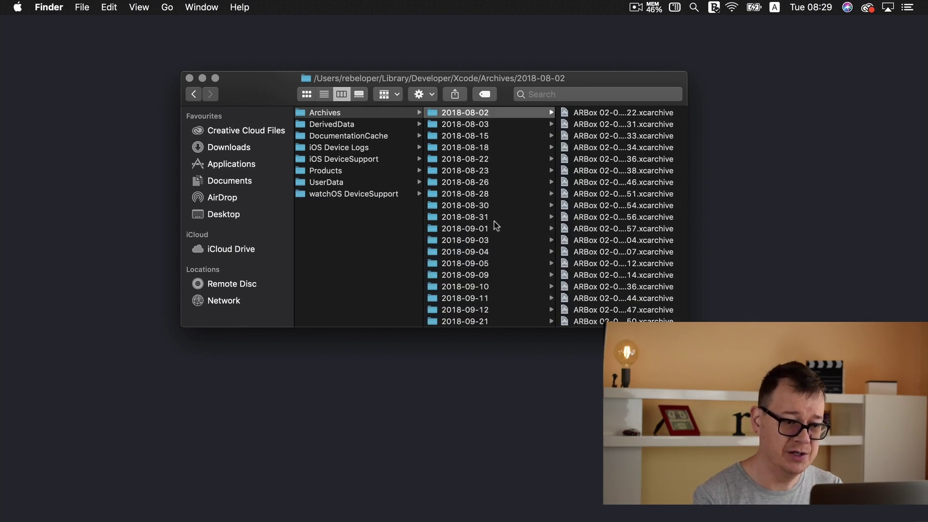
scroll(493, 221, down, 5)
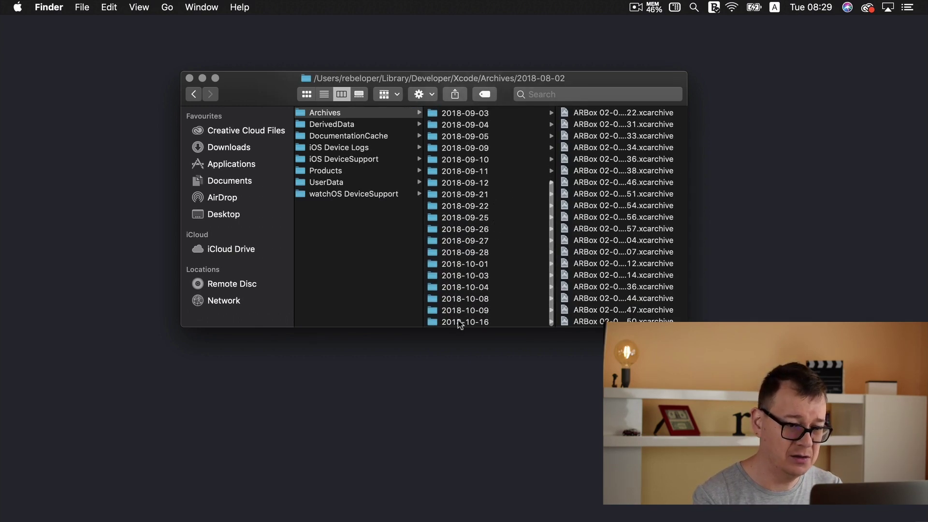
scroll(561, 217, down, 3)
scroll(561, 205, up, 3)
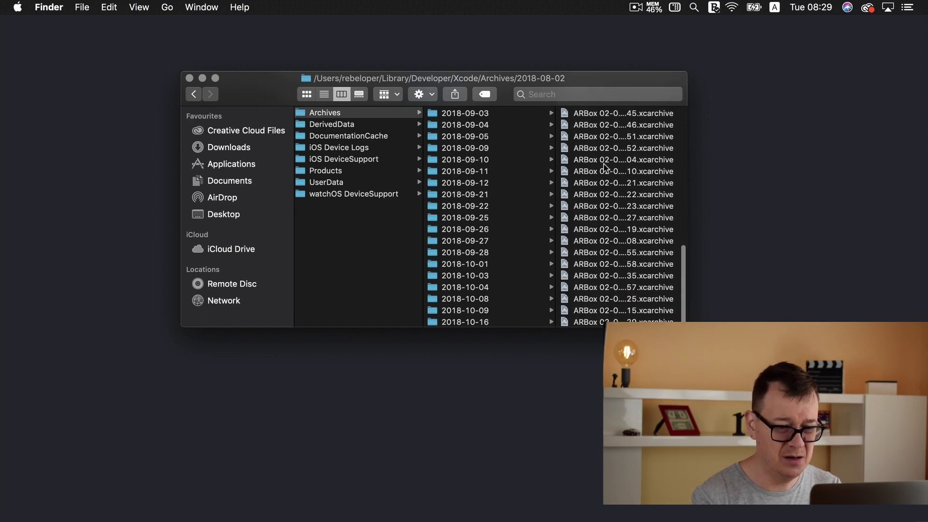
shift+click(457, 321)
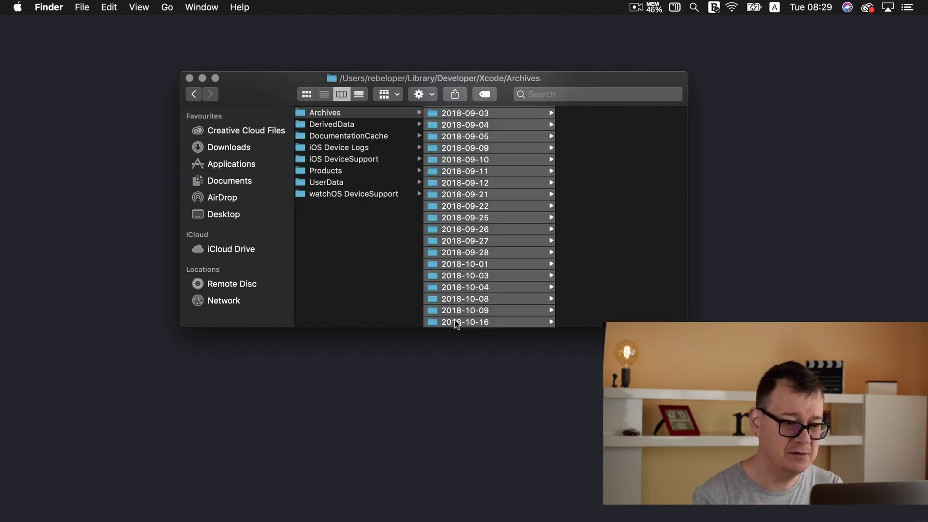
right_click(457, 323)
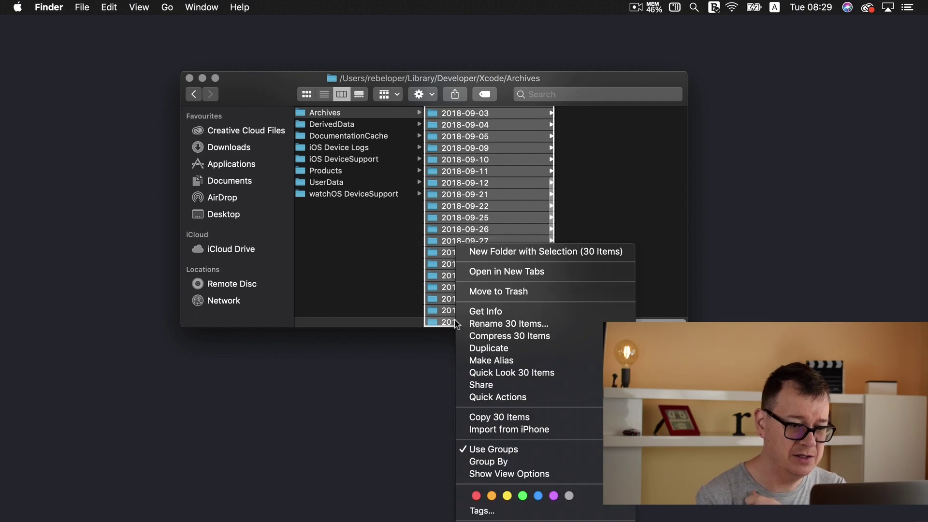
click(519, 290)
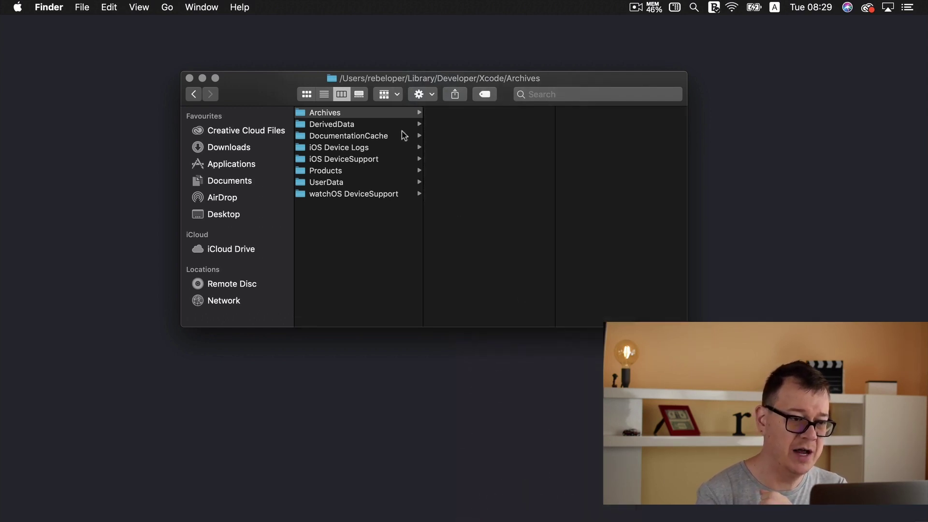
Step: Select all 27 project folders in DerivedData with Cmd+A and move them to the Trash
click(358, 126)
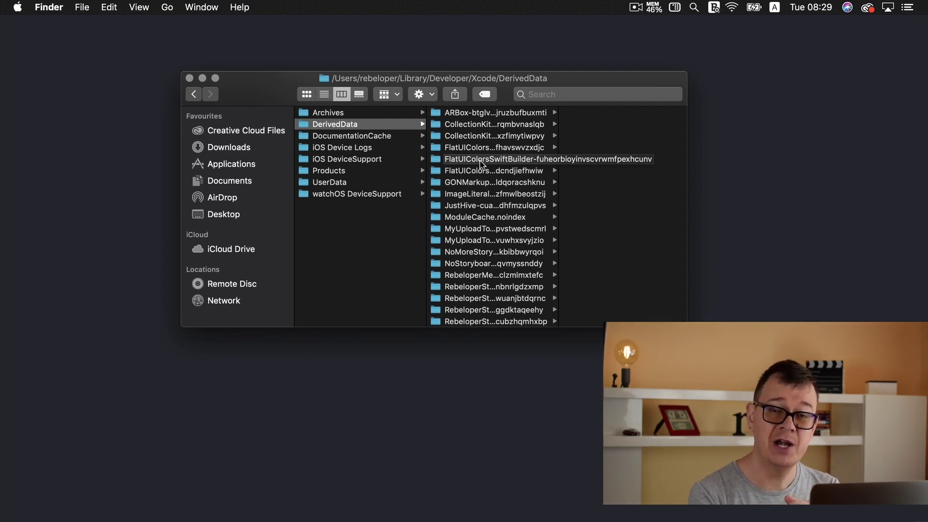
click(491, 118)
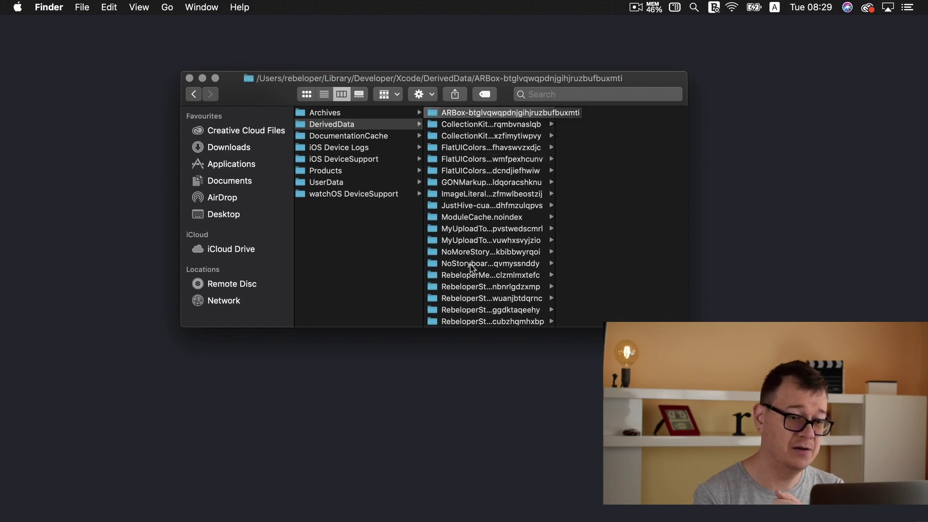
scroll(472, 290, down, 5)
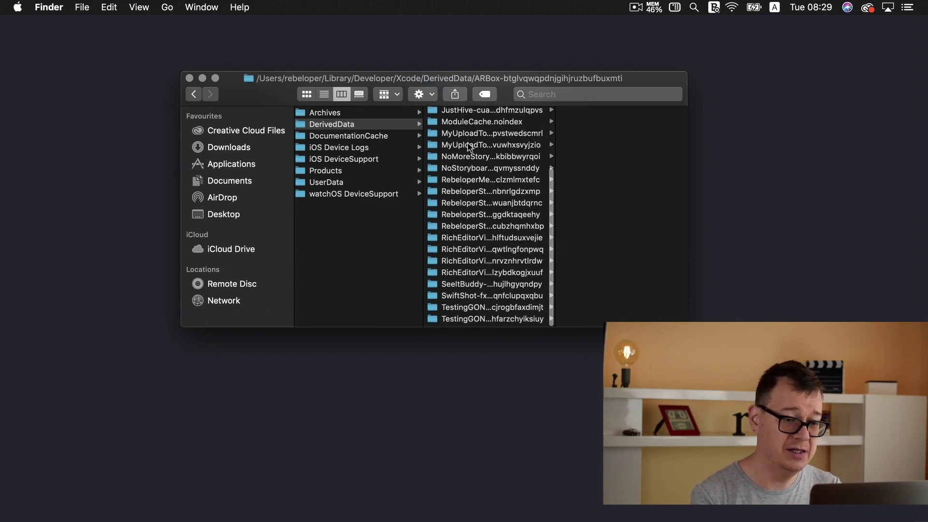
key(super+a)
right_click(460, 326)
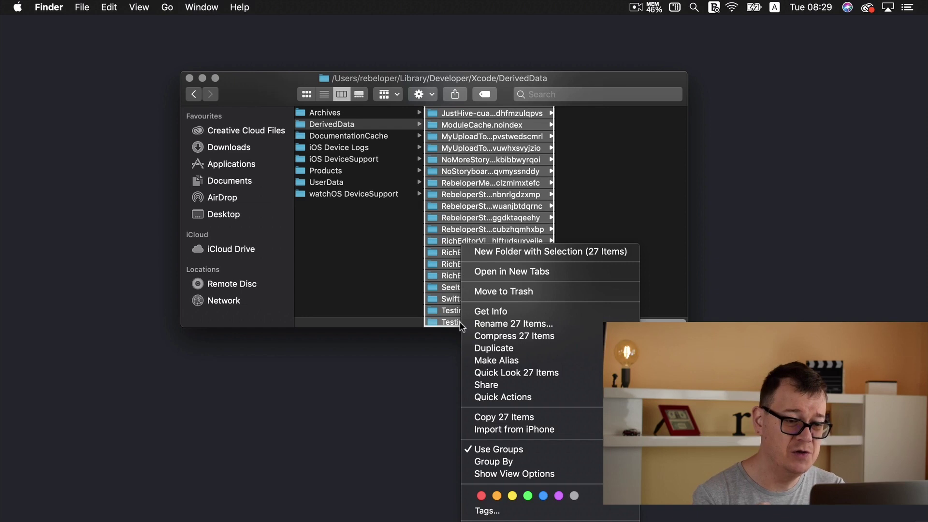
click(500, 291)
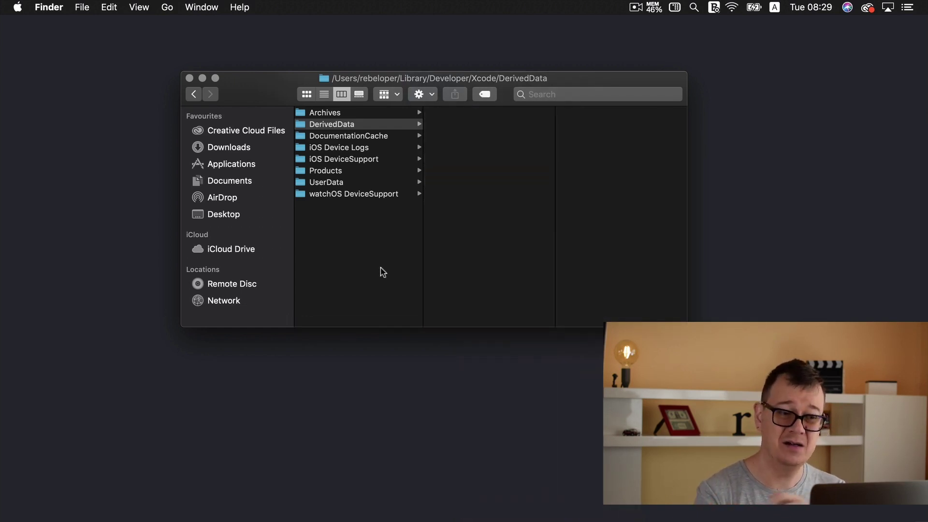
Step: Look through DocumentationCache, iOS Device Logs, and the iOS DeviceSupport version folders
click(356, 137)
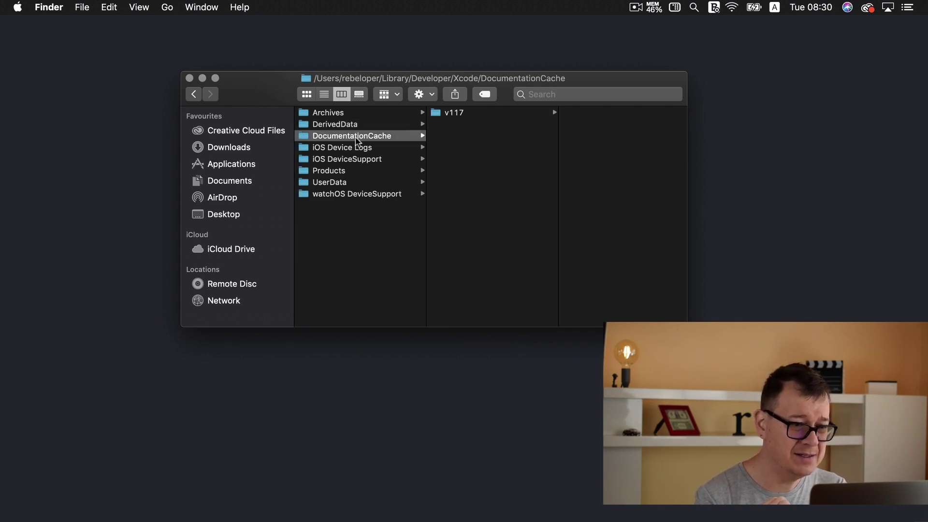
click(357, 150)
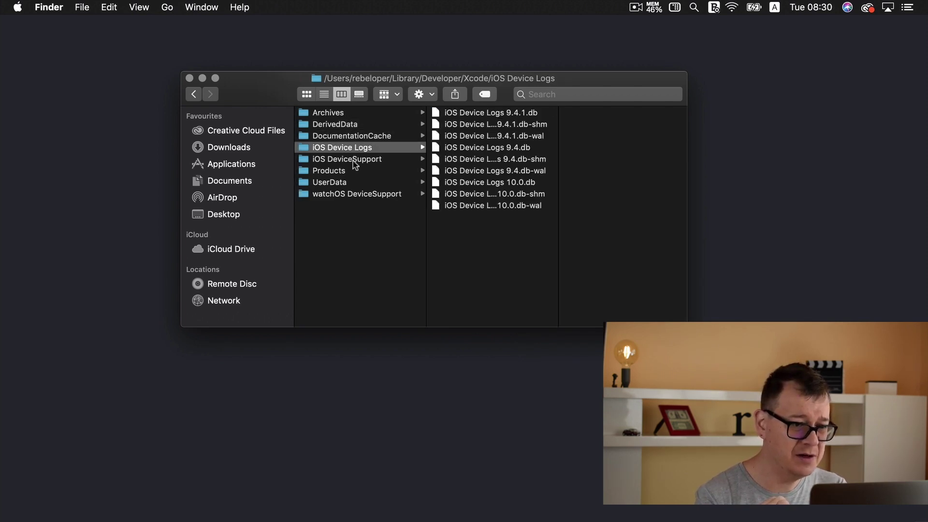
click(355, 162)
scroll(450, 165, down, 1)
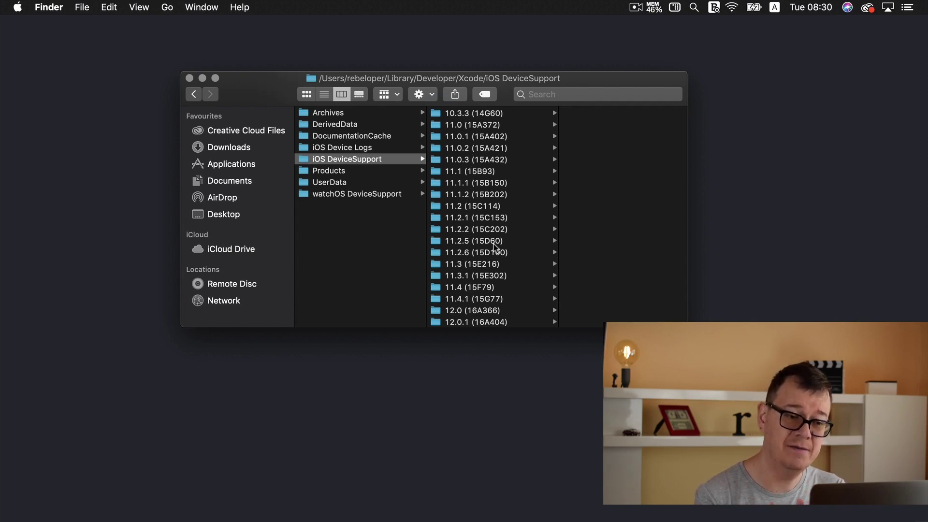
scroll(493, 194, down, 1)
Step: Scroll Products' com.* folders, inspect PirateCrunch, then return to the Products listing
click(344, 173)
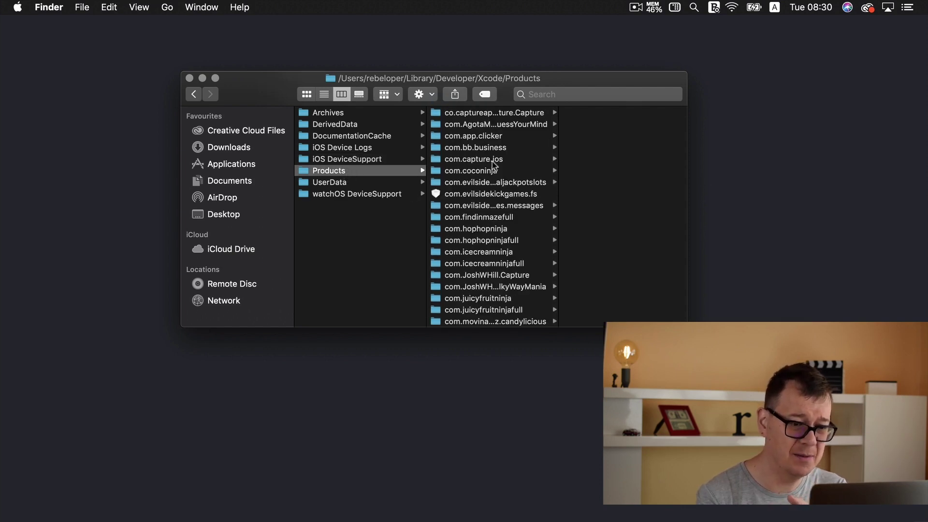
scroll(493, 166, down, 5)
scroll(494, 166, down, 10)
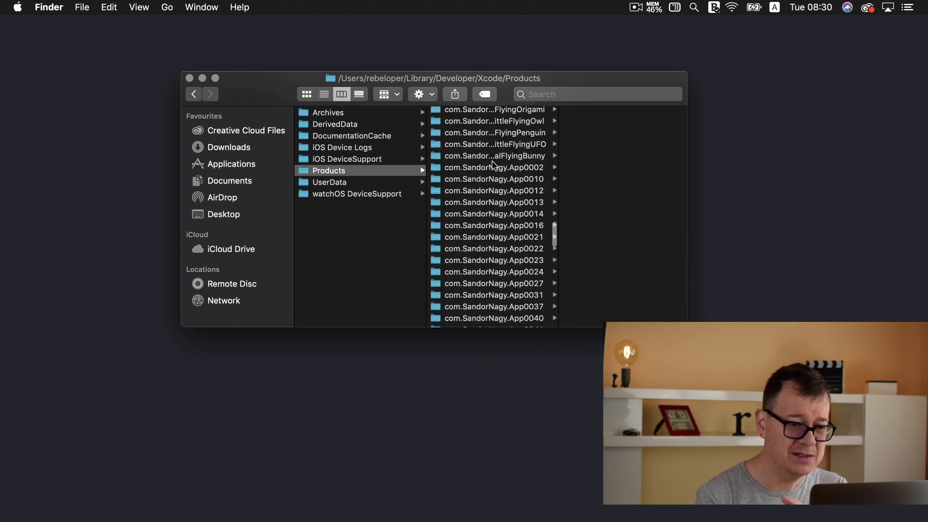
scroll(494, 166, up, 15)
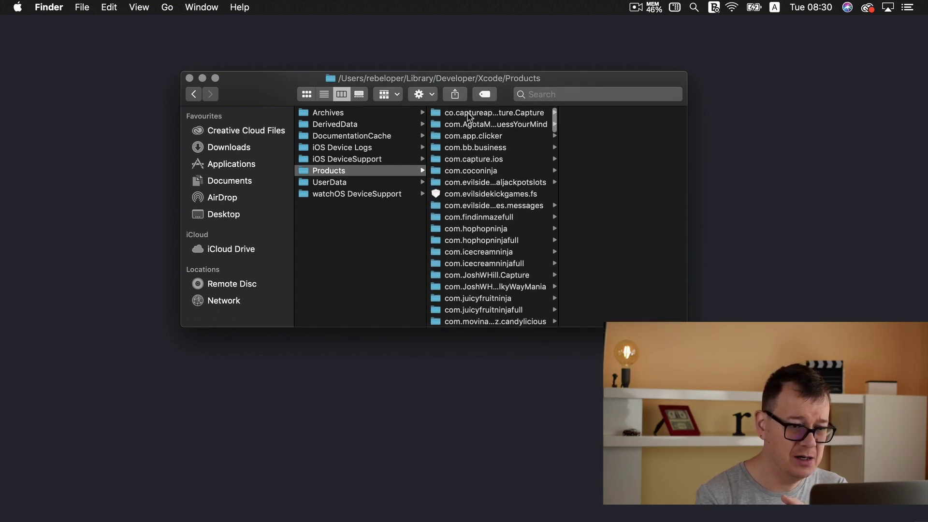
scroll(515, 230, down, 6)
click(476, 240)
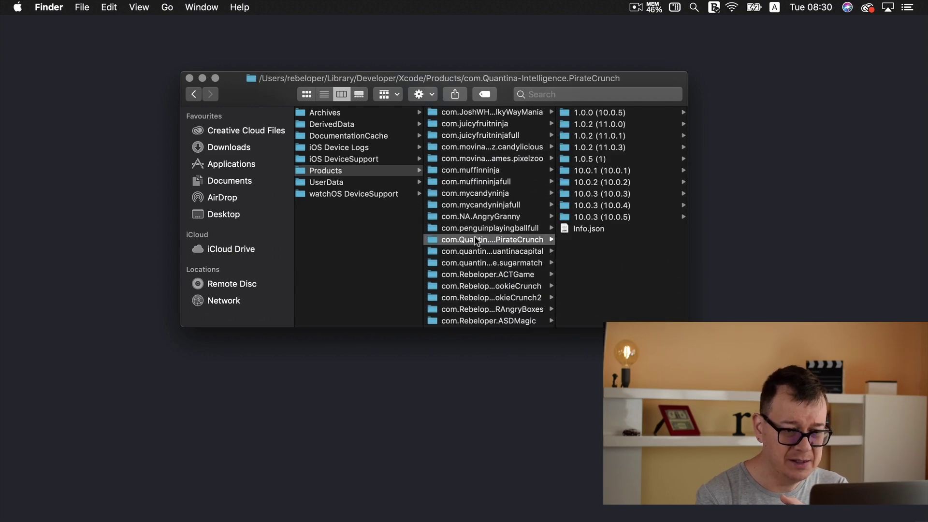
click(384, 159)
click(373, 172)
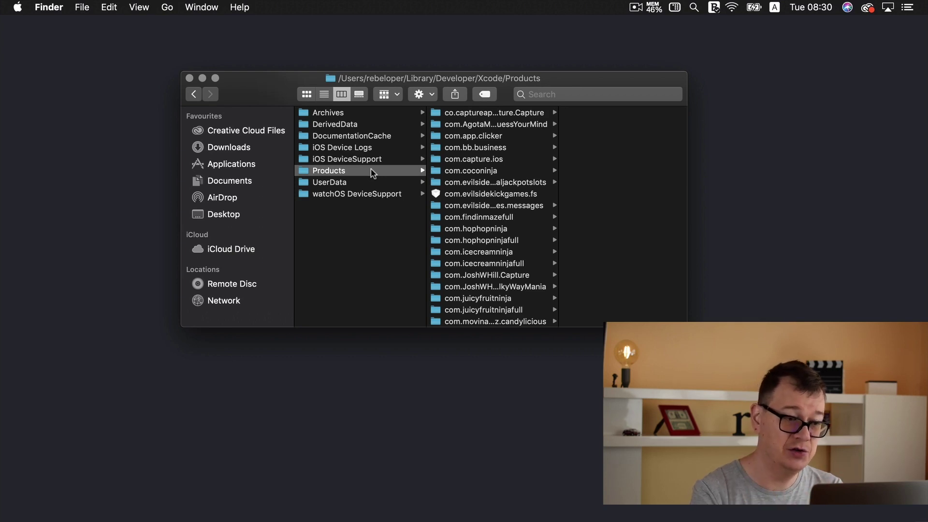
Step: Browse Xcode's UserData into FontAndColorThemes and preview the Default Rebeloper (Dark).xccolortheme file
click(360, 183)
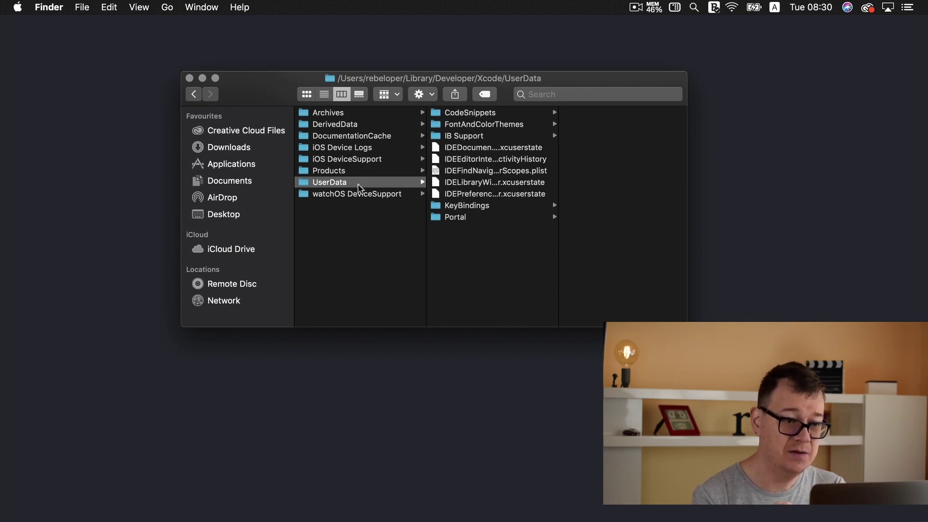
click(506, 114)
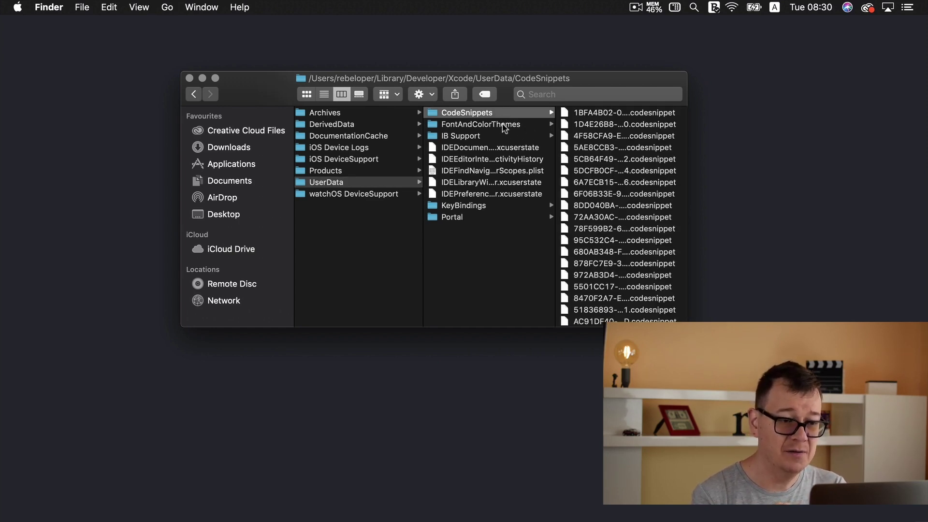
click(505, 126)
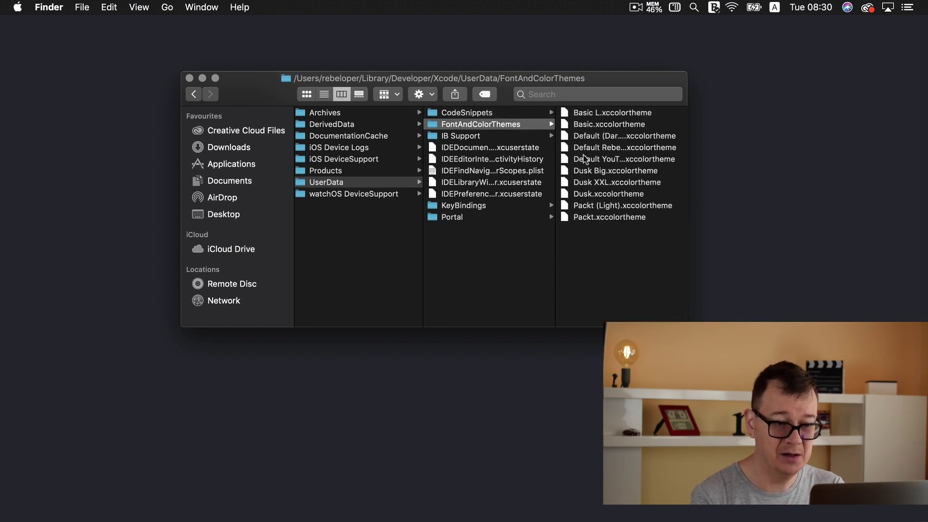
click(601, 148)
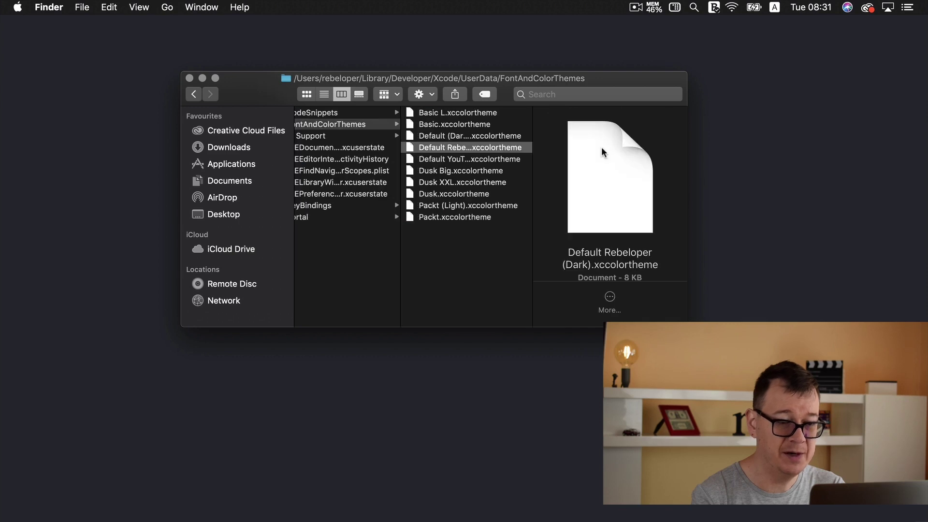
scroll(480, 243, left, 5)
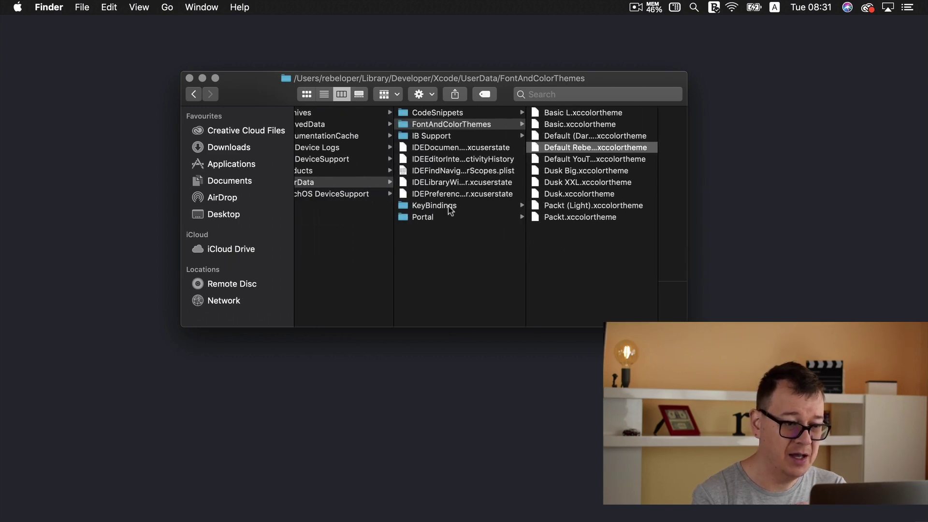
scroll(449, 241, left, 3)
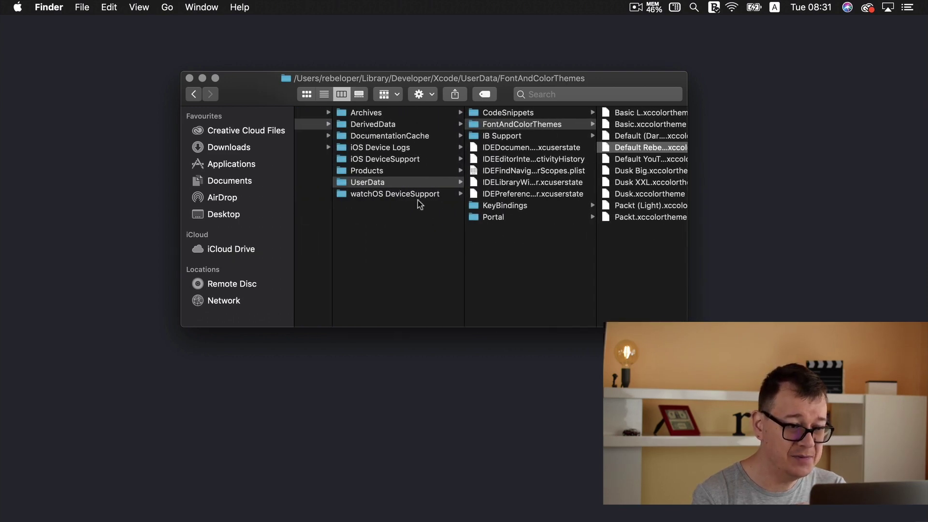